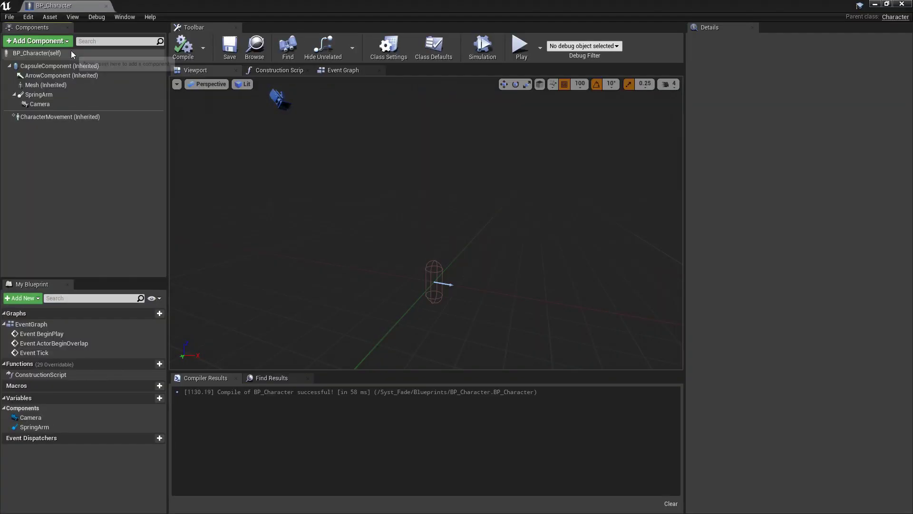
Add BP_Fade_CharacterComponent to BP_Character and expand its Fade category in Details
click(58, 43)
text(fade)
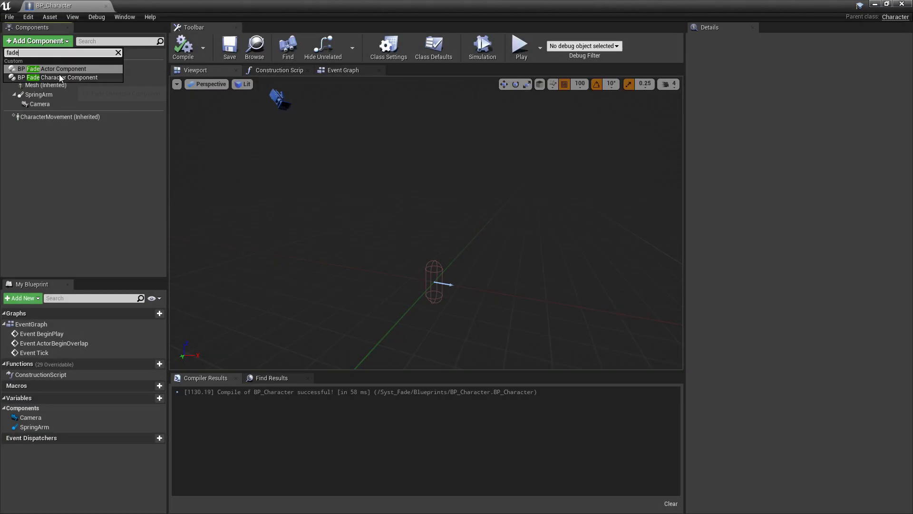
click(59, 76)
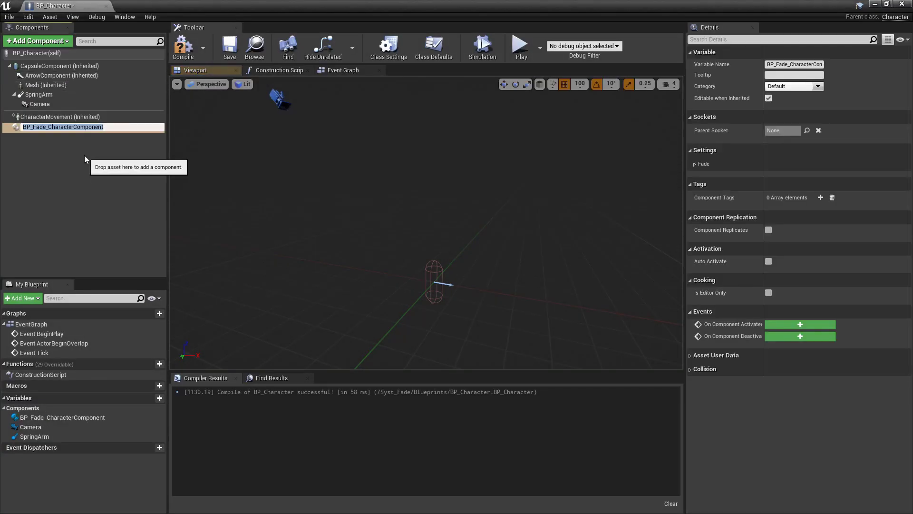
click(694, 164)
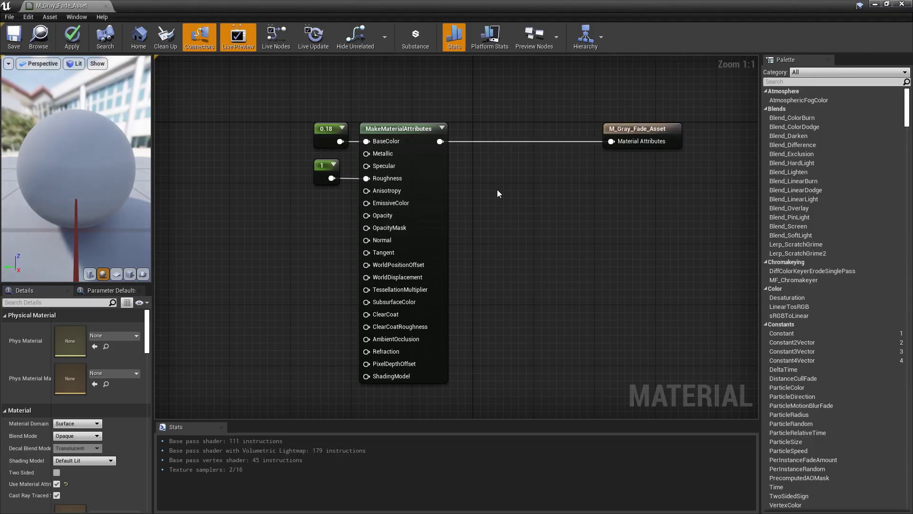
Add a MaterialFunctionCall node set to MF_Fade_Asset and wire it into M_Gray_Fade_Asset's result
right_click(497, 193)
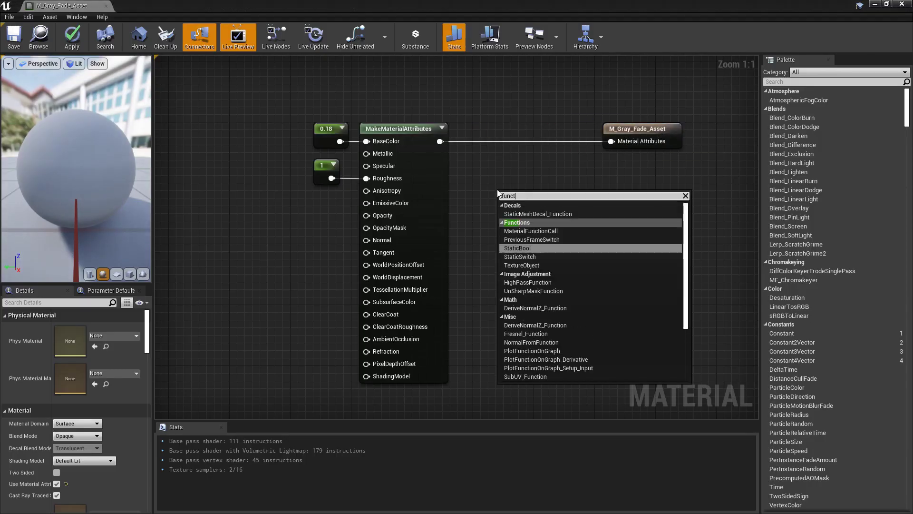
text(function cal)
key(Return)
click(114, 335)
text(fade_as)
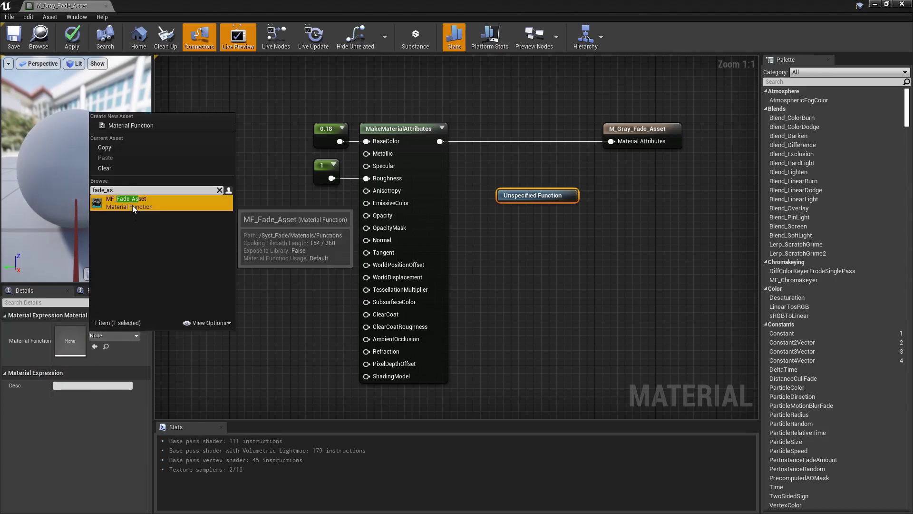
click(134, 200)
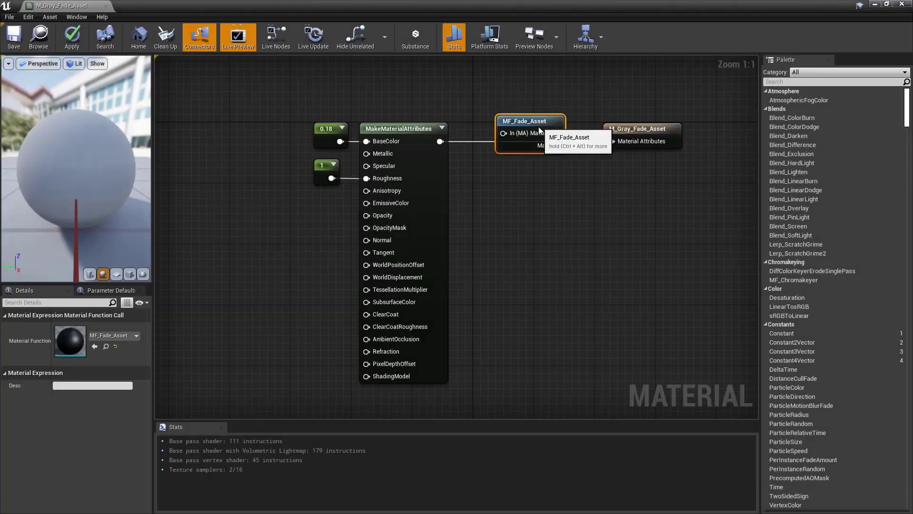
drag(557, 141, 611, 142)
Set the material's Blend Mode to Masked
click(637, 129)
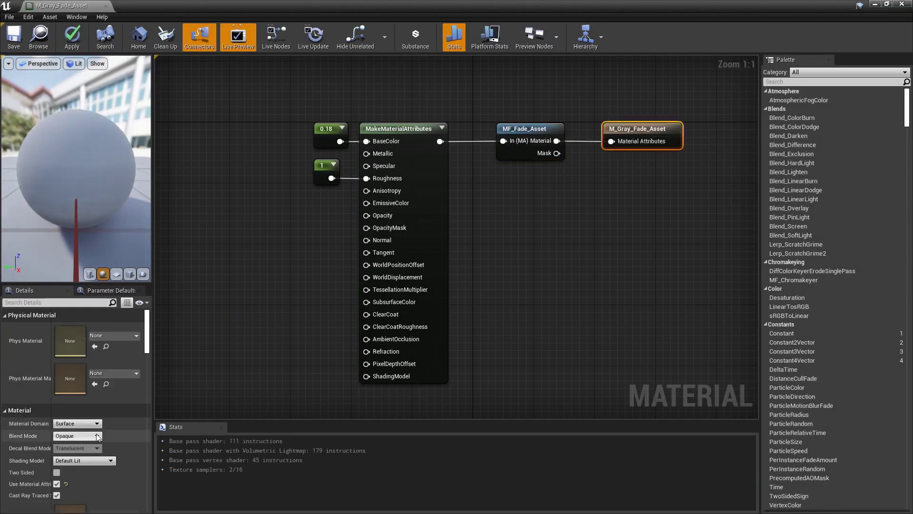
click(76, 436)
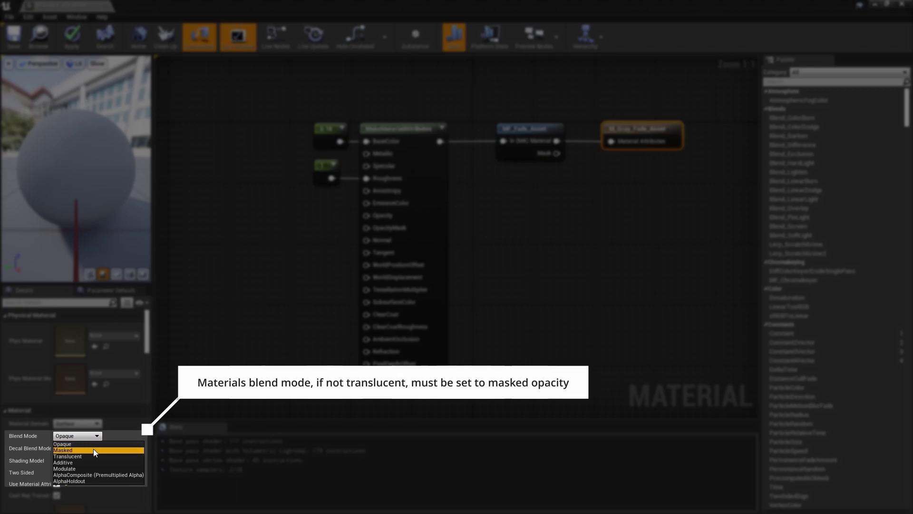
click(95, 449)
scroll(73, 450, down, 3)
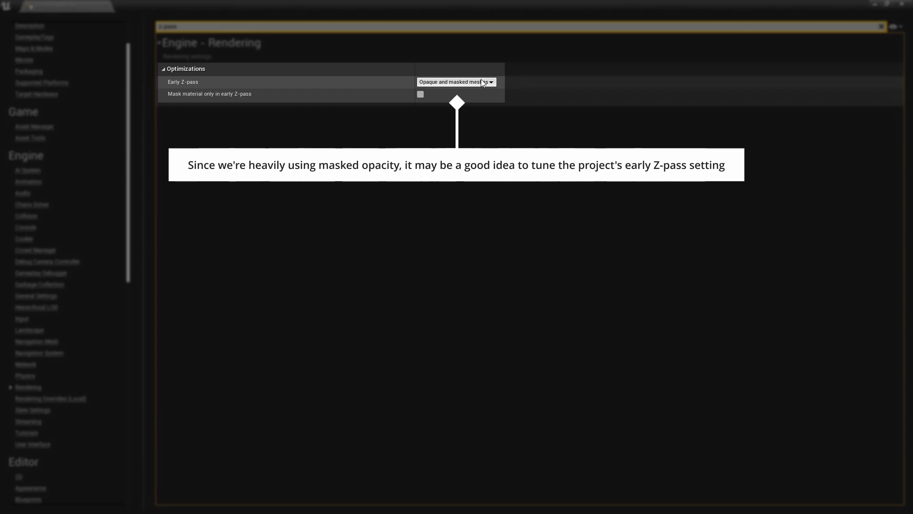
Choose 'Opaque and masked meshes' for the Early Z-pass rendering option
click(482, 83)
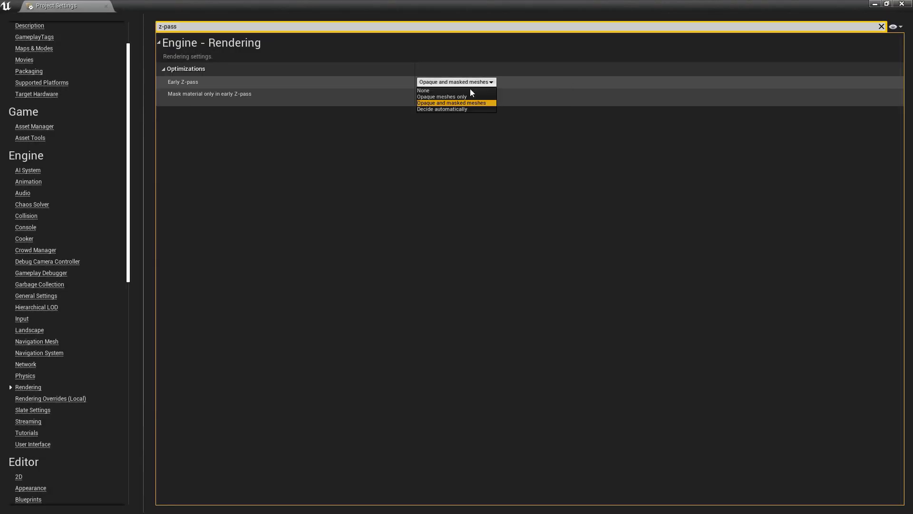
click(463, 102)
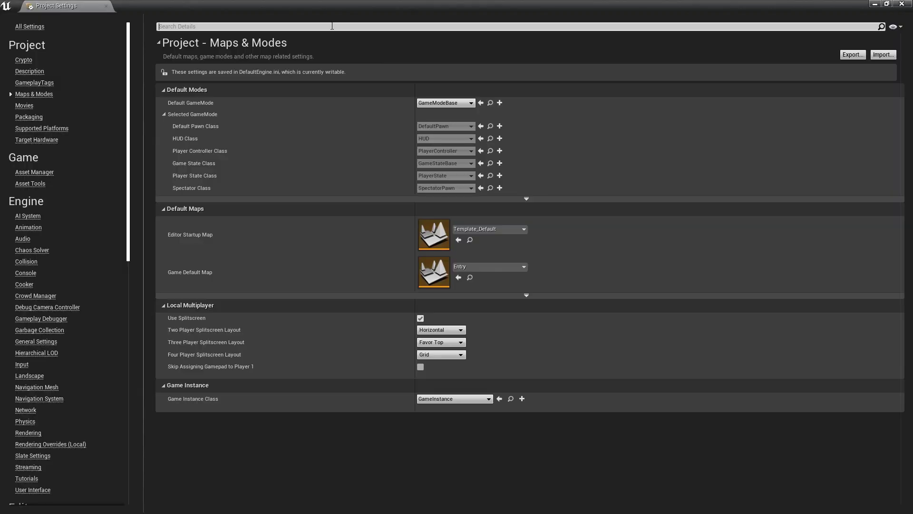
Add a new object collision channel named Fade with Default Response Ignore
text(object)
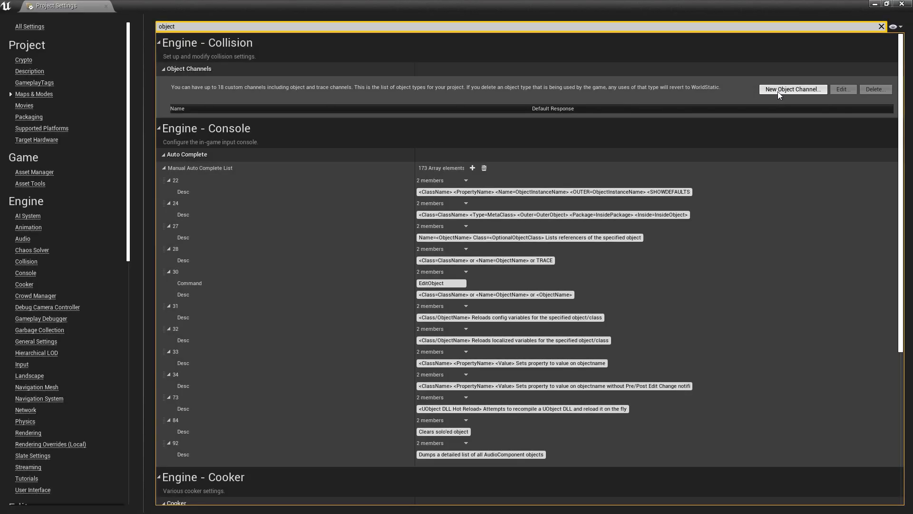
click(779, 90)
click(473, 263)
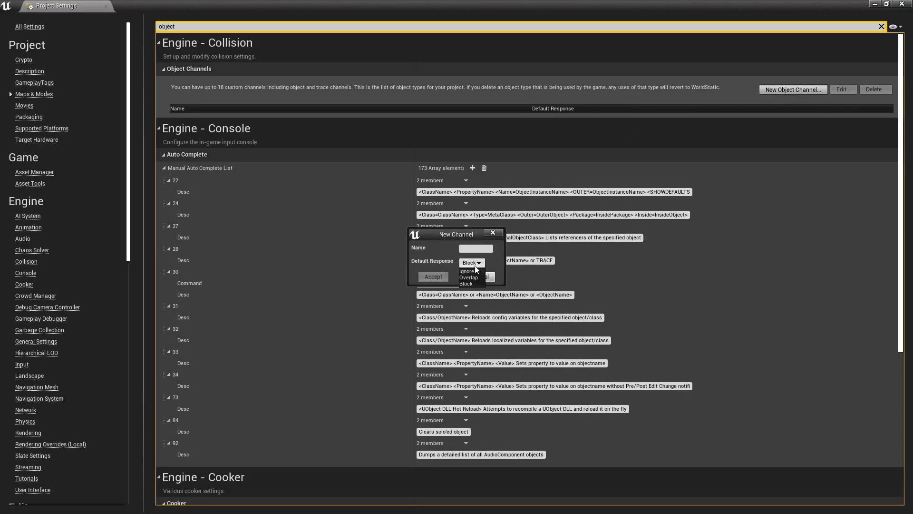
click(467, 271)
text(Rate)
click(433, 277)
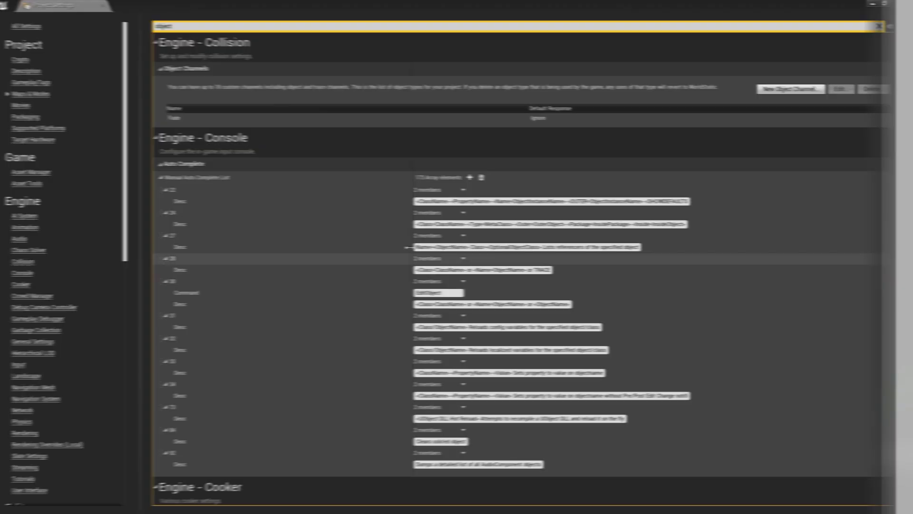
text(capsu)
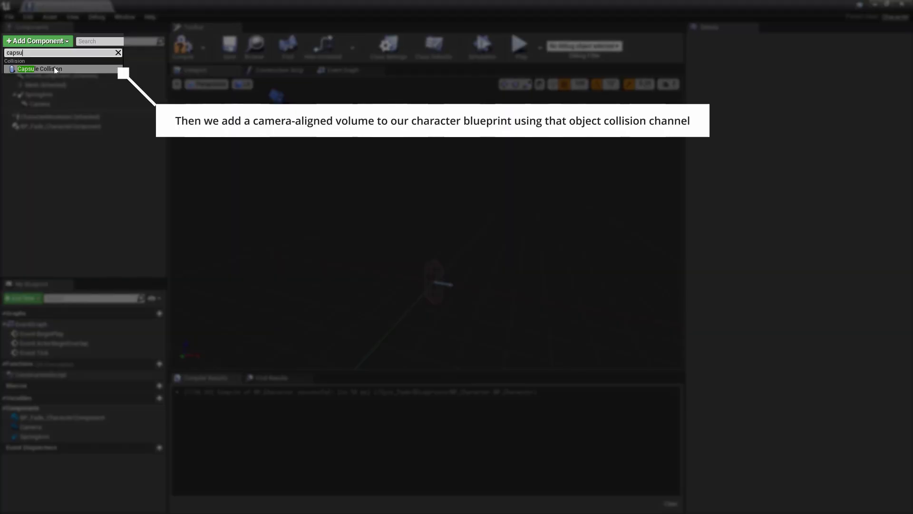
Add a FadeCollision capsule under the SpringArm, offset along the arm, with half height 500
click(54, 69)
text(FadeCollision)
key(Return)
drag(40, 114, 46, 95)
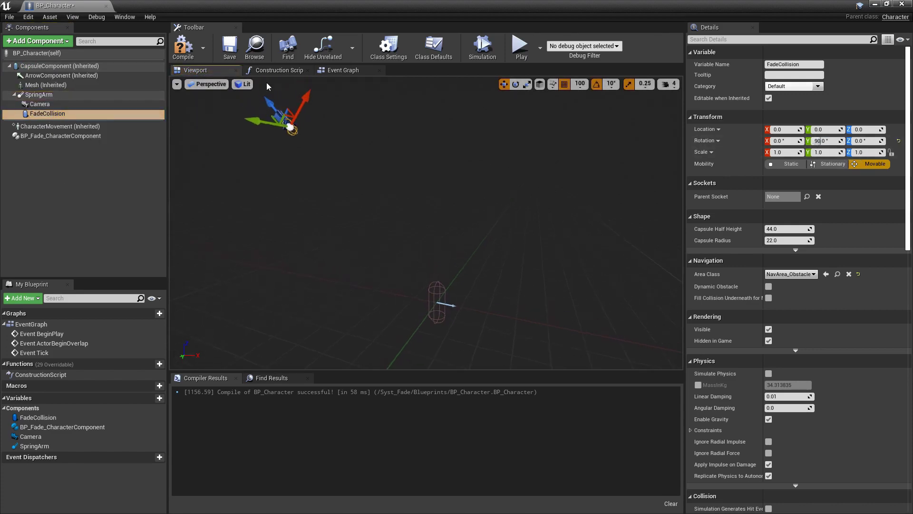
drag(264, 85, 338, 189)
click(782, 229)
text(500)
key(Return)
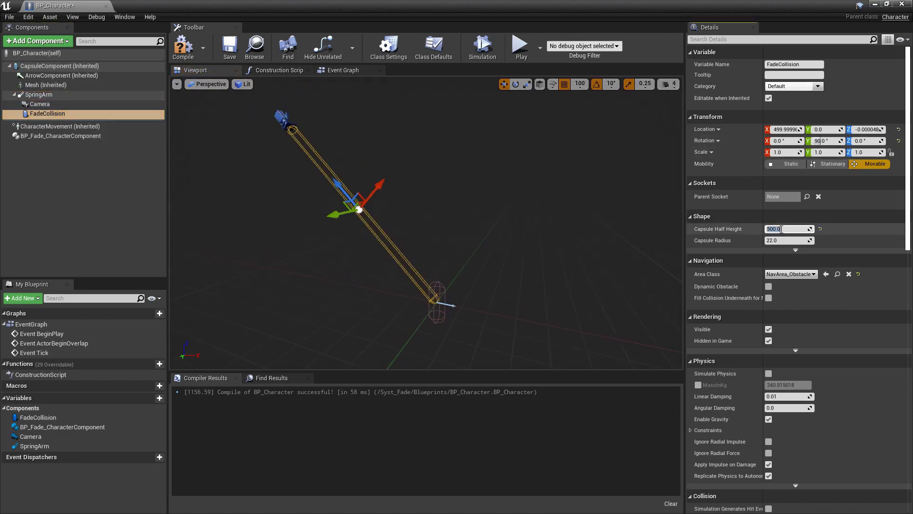
scroll(781, 333, down, 8)
Give FadeCollision a Custom preset: object type Fade, overlapping only Fade, not affecting navigation
click(789, 399)
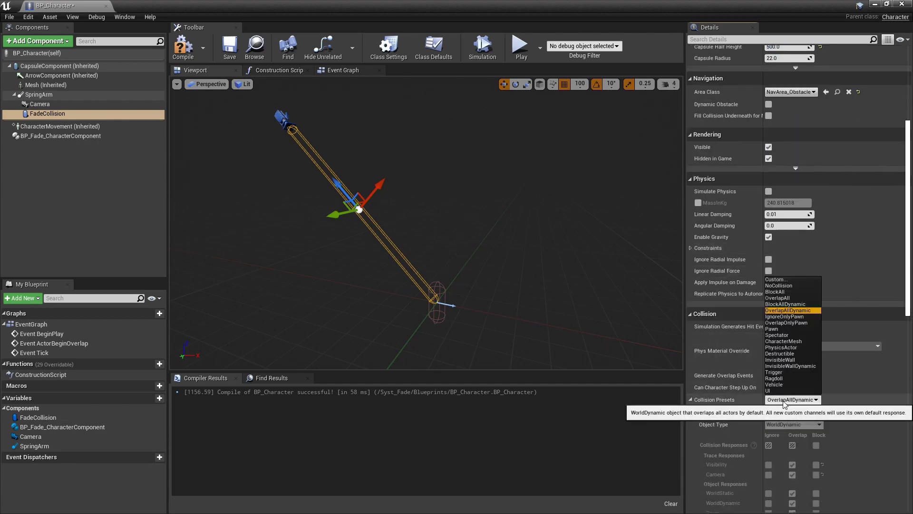
click(792, 282)
scroll(793, 379, down, 2)
click(793, 379)
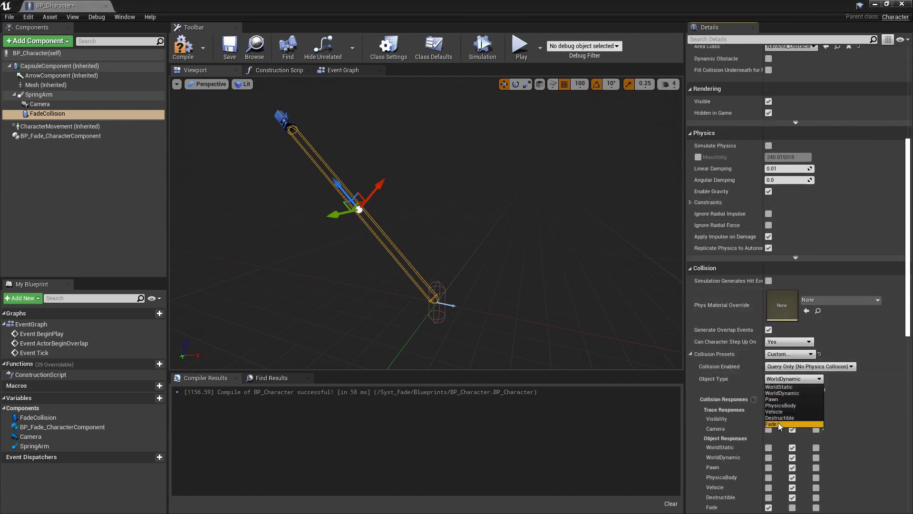
click(785, 429)
scroll(785, 381, down, 4)
click(769, 308)
click(793, 416)
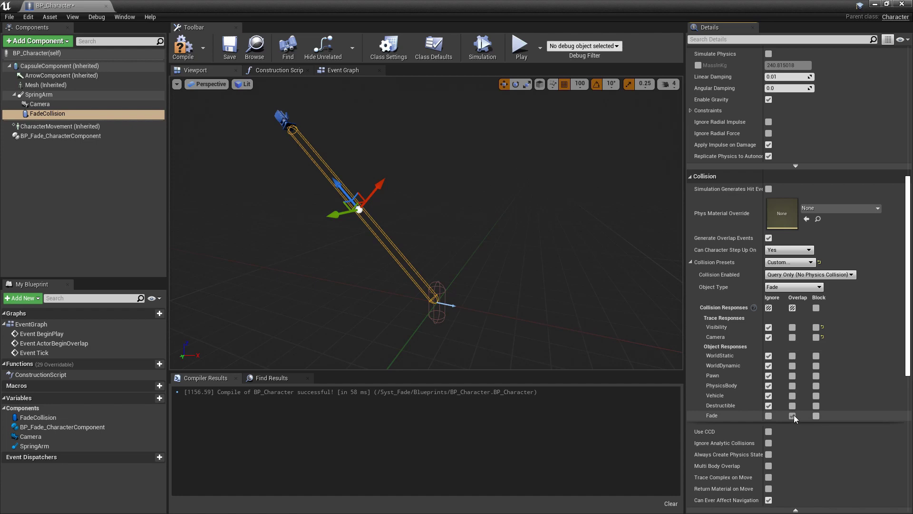
click(770, 500)
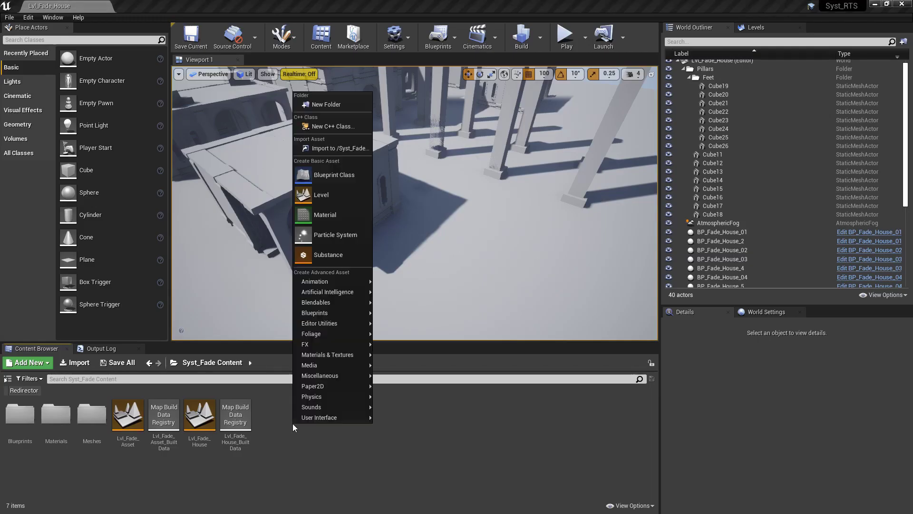
click(318, 171)
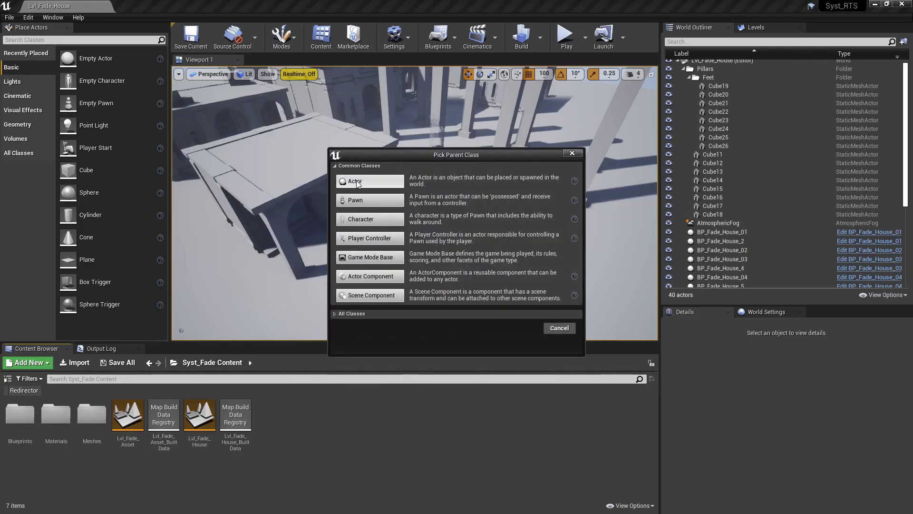
Base the new blueprint on the Actor parent class
click(357, 182)
text(fade)
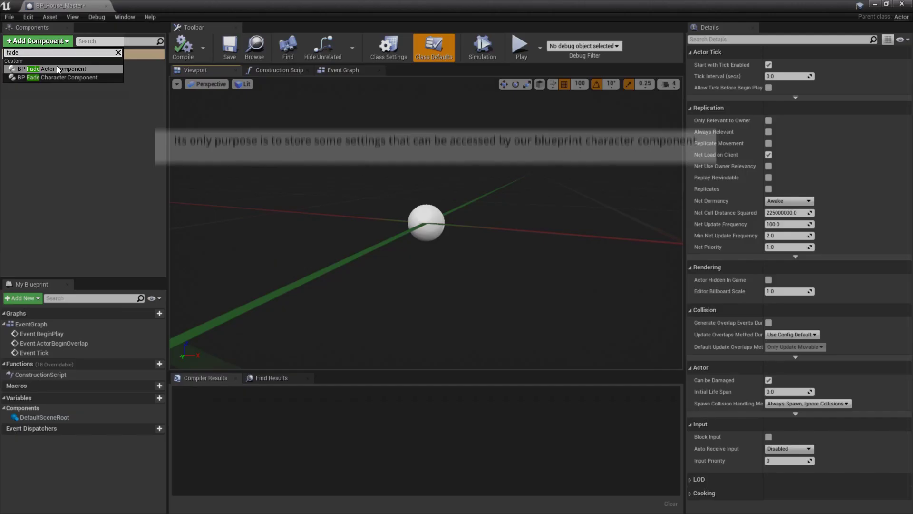
Add BP_Fade_ActorComponent to the house and check its Floor Height of 400
click(57, 68)
click(695, 164)
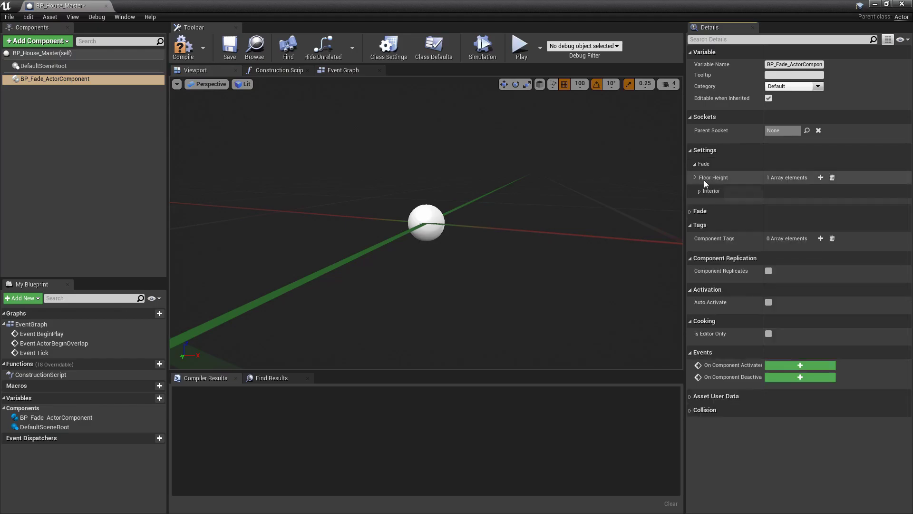
click(694, 177)
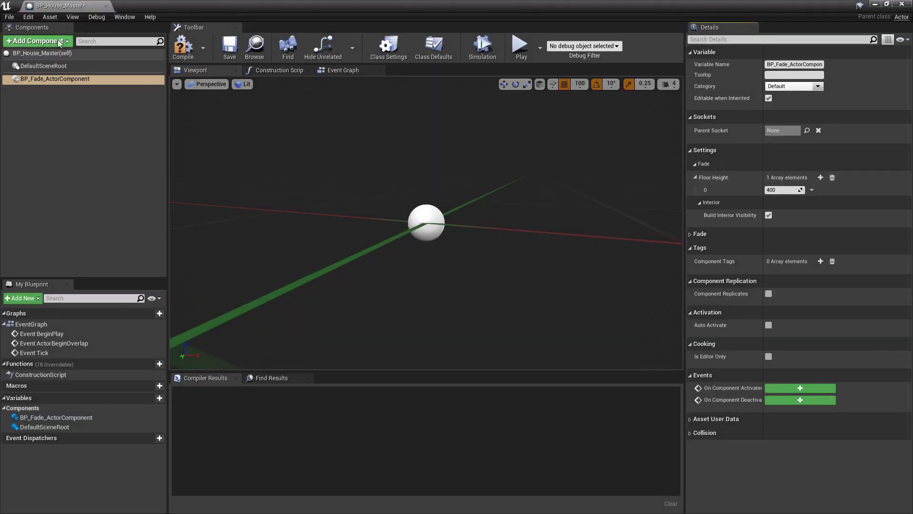
click(59, 41)
text(box co)
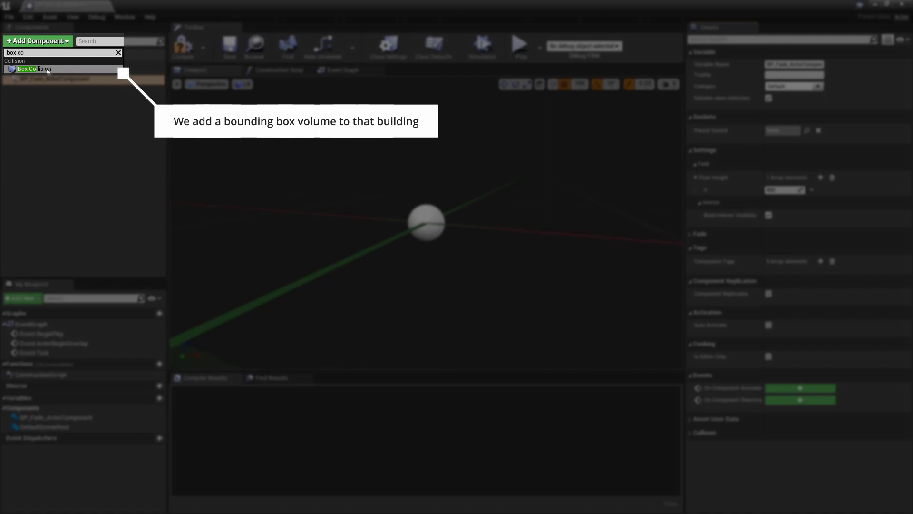
Add a Box Collision with Custom preset, object type Fade, set to overlap Fade
click(47, 69)
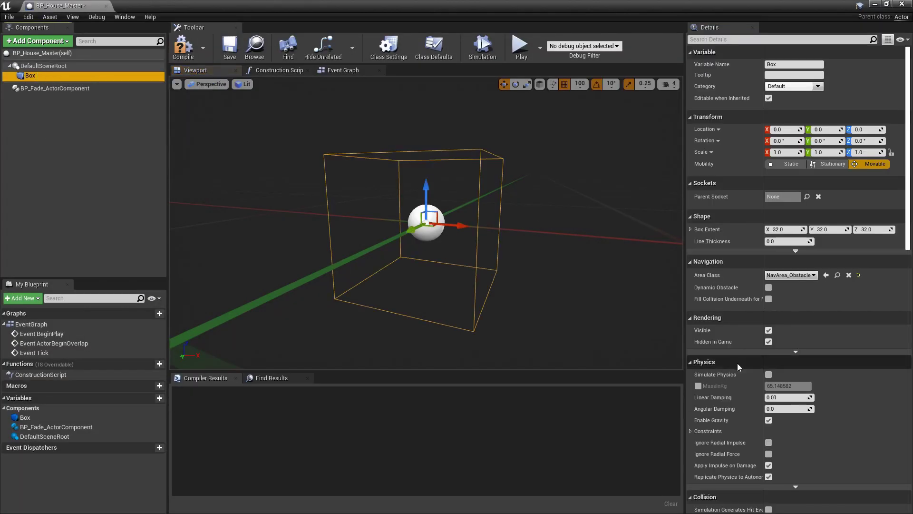
scroll(777, 422, down, 5)
click(792, 431)
click(789, 346)
scroll(797, 371, down, 2)
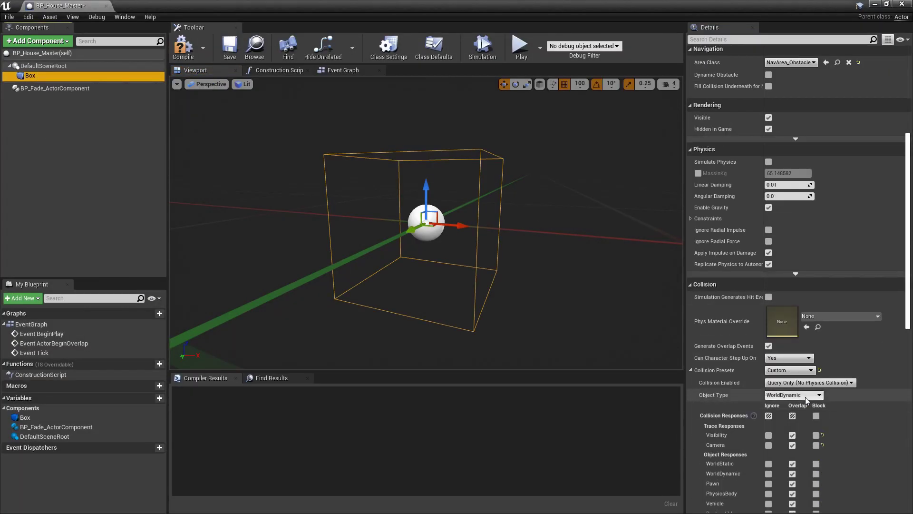
click(806, 396)
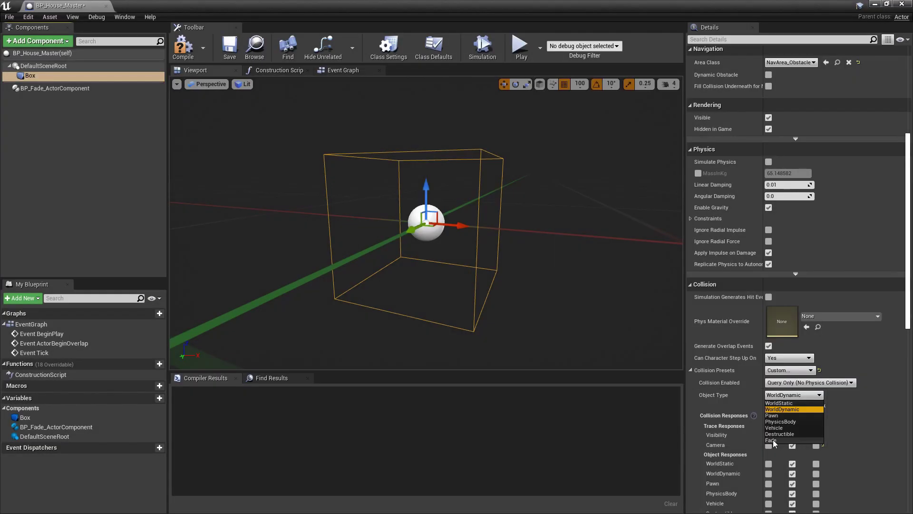
click(773, 439)
scroll(771, 420, down, 5)
click(793, 338)
scroll(803, 429, up, 1)
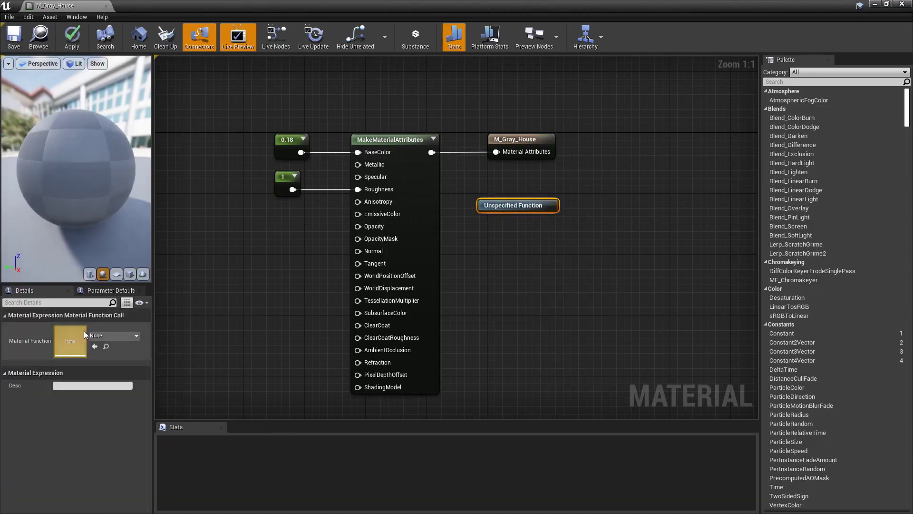
Set the function node to MF_Fade_House and wire MakeMaterialAttributes through it to the output
click(128, 233)
drag(515, 139, 614, 139)
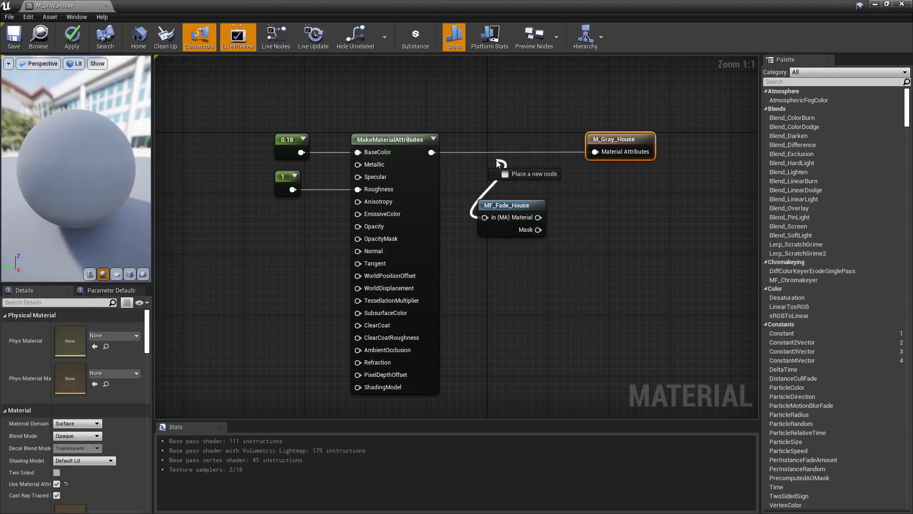
mouse_move(431, 153)
mouse_down()
mouse_move(485, 217)
mouse_move(503, 133)
mouse_move(595, 151)
mouse_up()
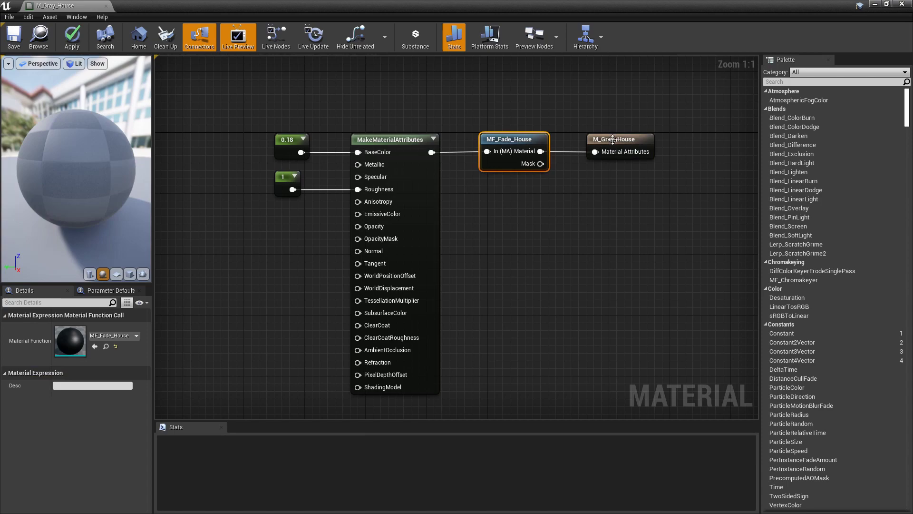
Change M_Gray_House's Blend Mode to Masked
click(618, 139)
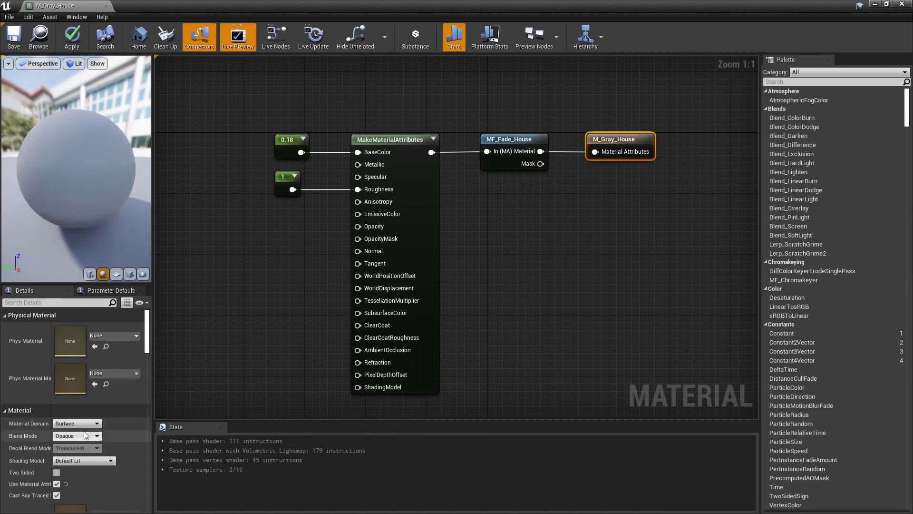
click(78, 484)
click(72, 499)
scroll(76, 452, down, 5)
scroll(76, 452, down, 3)
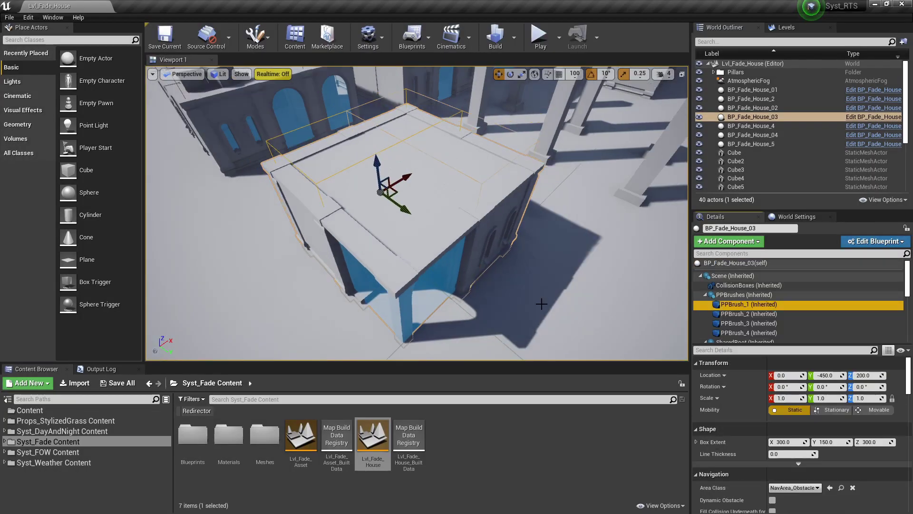
Select PPBrush_1, maximise the viewport, and drag its Z arrow down to reveal lower floors
click(738, 304)
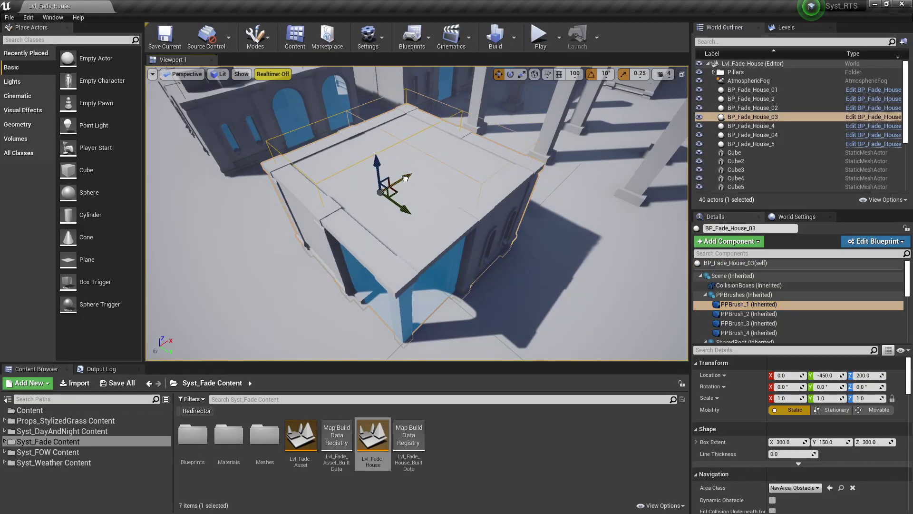
click(541, 37)
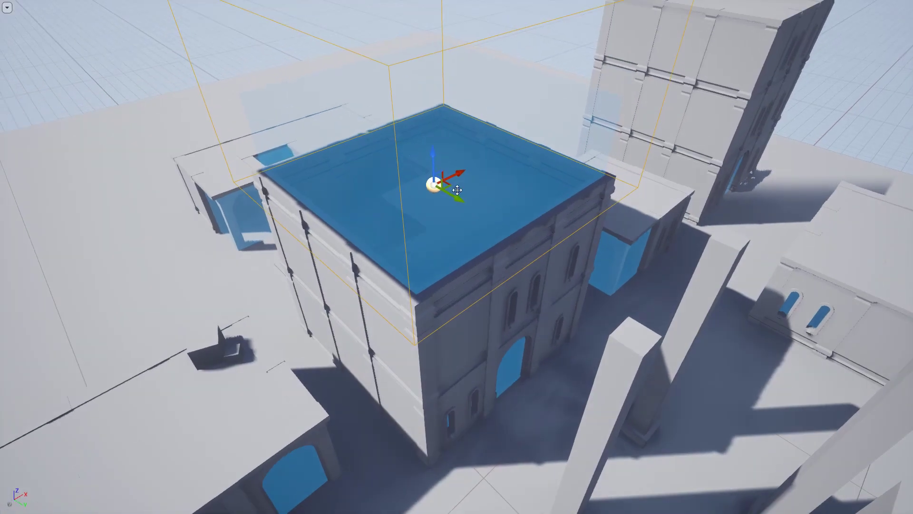
drag(457, 190, 451, 178)
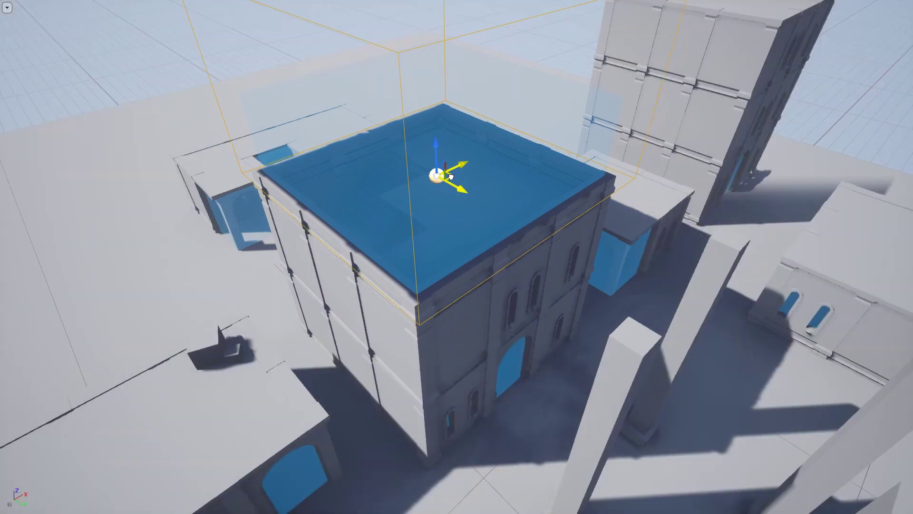
mouse_move(451, 178)
mouse_down()
mouse_move(438, 284)
mouse_move(401, 165)
mouse_move(414, 286)
mouse_up()
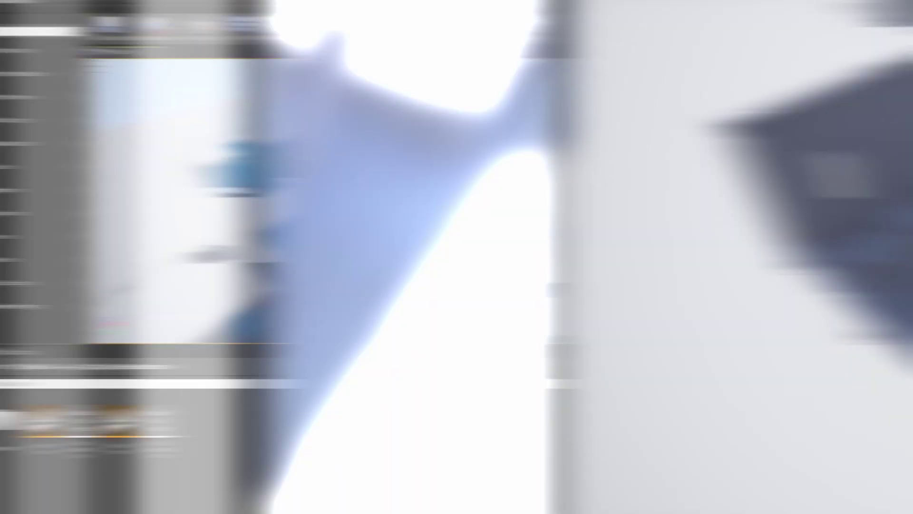